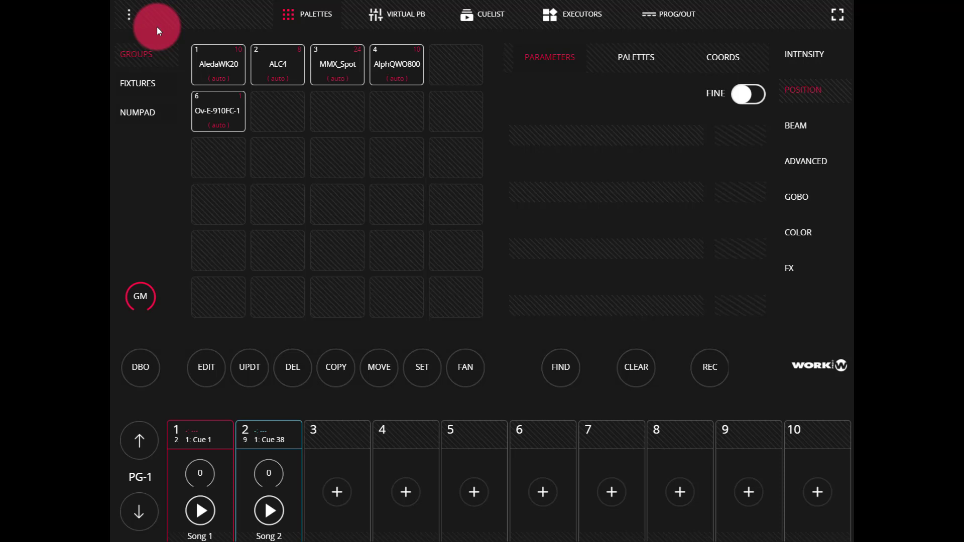
Set LightShark's DMX output type to ACN for 8 universes and apply it, dismissing the reboot prompt.
{"action": "left_click", "coordinate": [135, 24]}
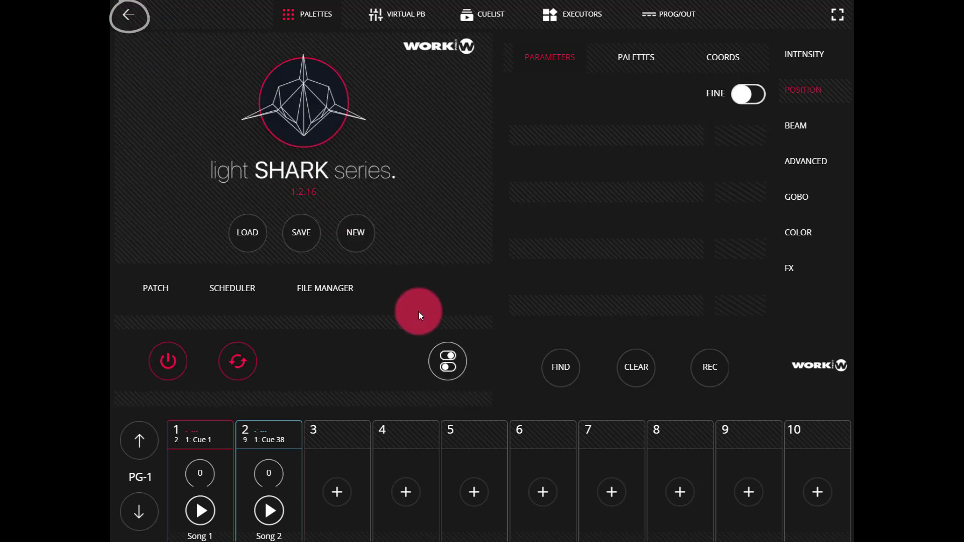
{"action": "left_click", "coordinate": [450, 355]}
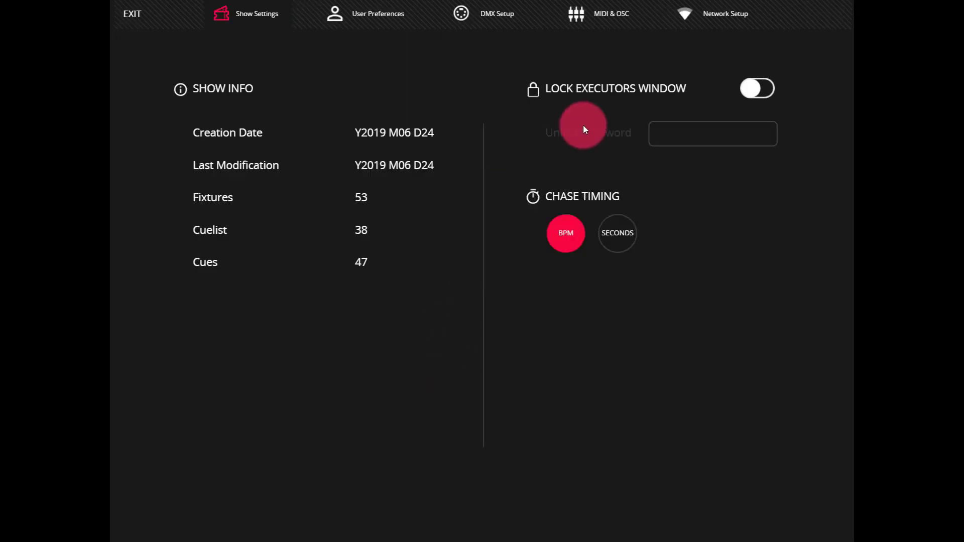
{"action": "left_click", "coordinate": [484, 18]}
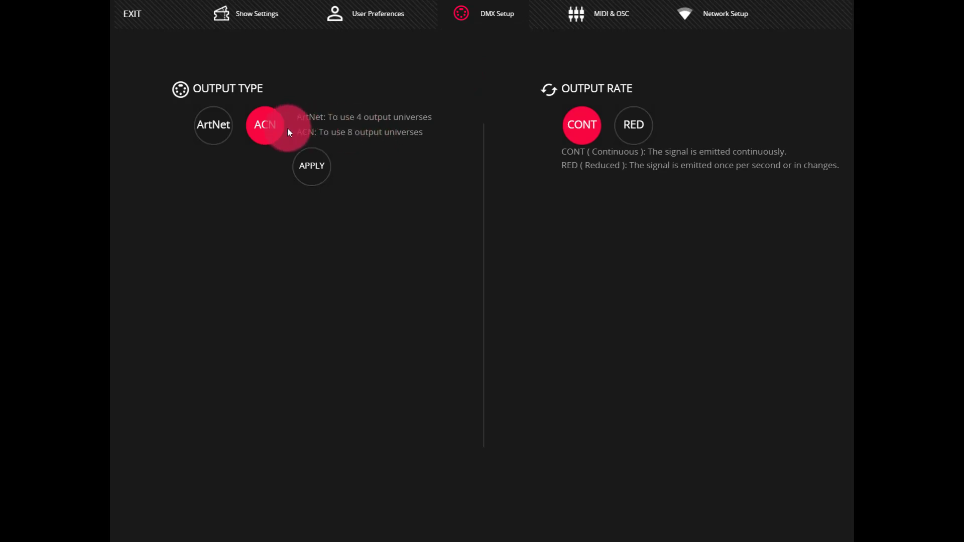
{"action": "left_click", "coordinate": [307, 163]}
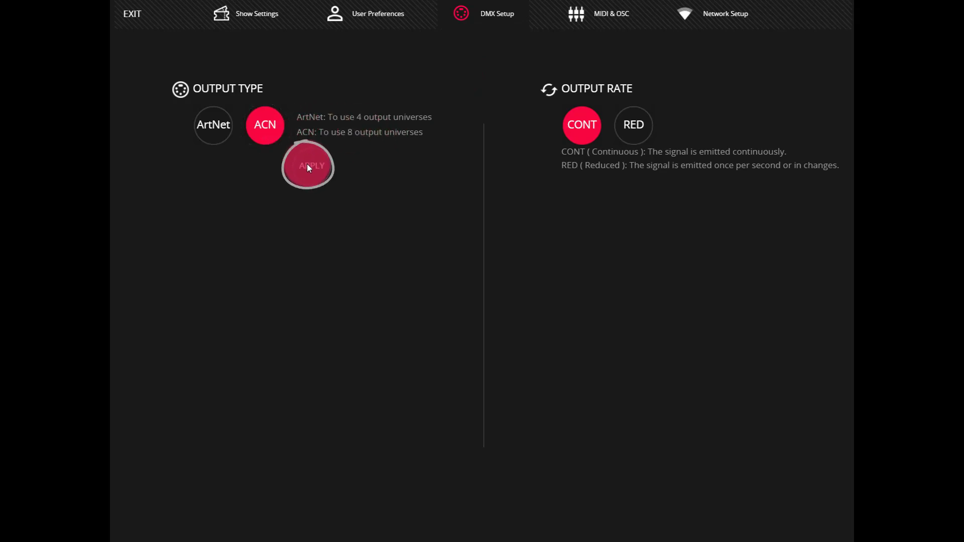
{"action": "left_click", "coordinate": [611, 138]}
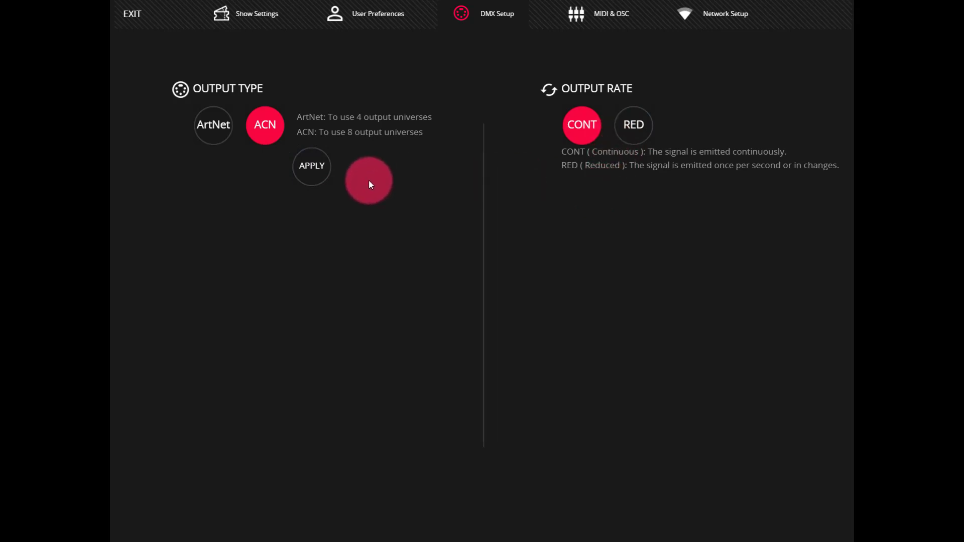
{"action": "left_click", "coordinate": [310, 169]}
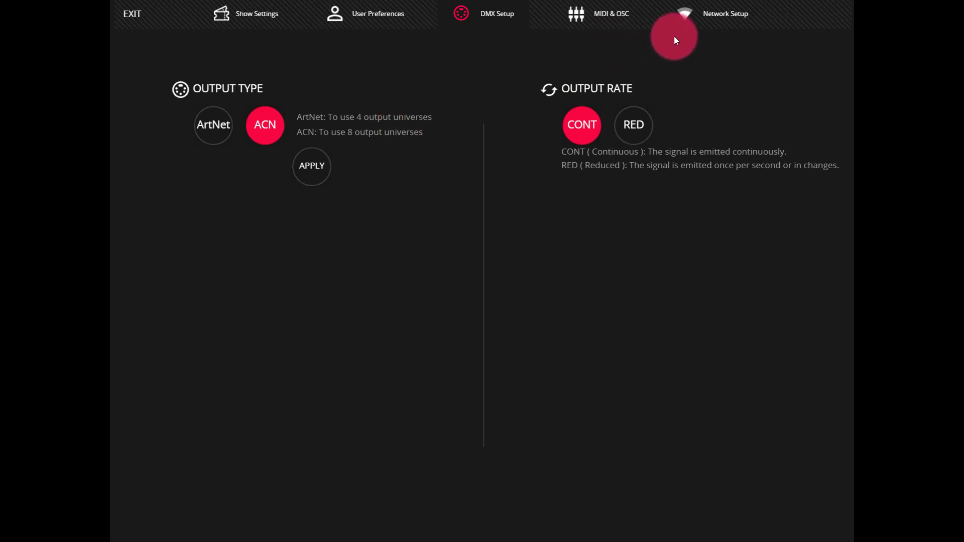
Apply the DMX streaming IP 192.168.0.202 with mask 255.0.0.0 and leave LightShark's settings.
{"action": "left_click", "coordinate": [689, 27]}
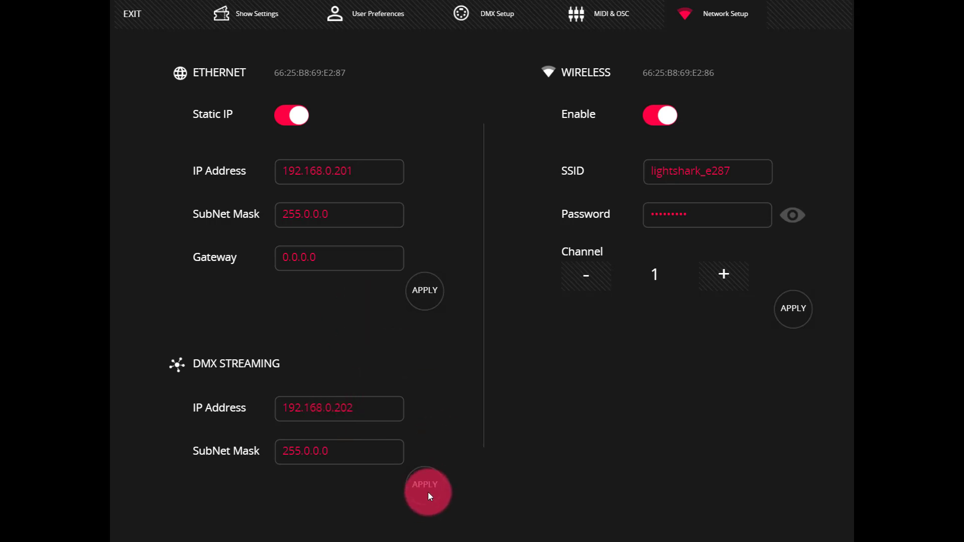
{"action": "left_click", "coordinate": [131, 13]}
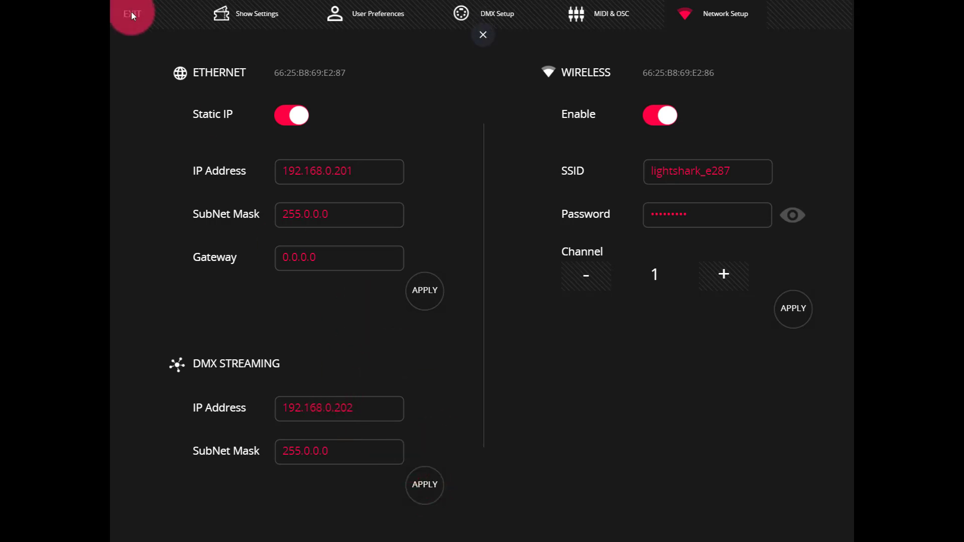
Return to LightShark's main view and open the Dockhouse project in Capture 2019.
{"action": "left_click", "coordinate": [561, 364]}
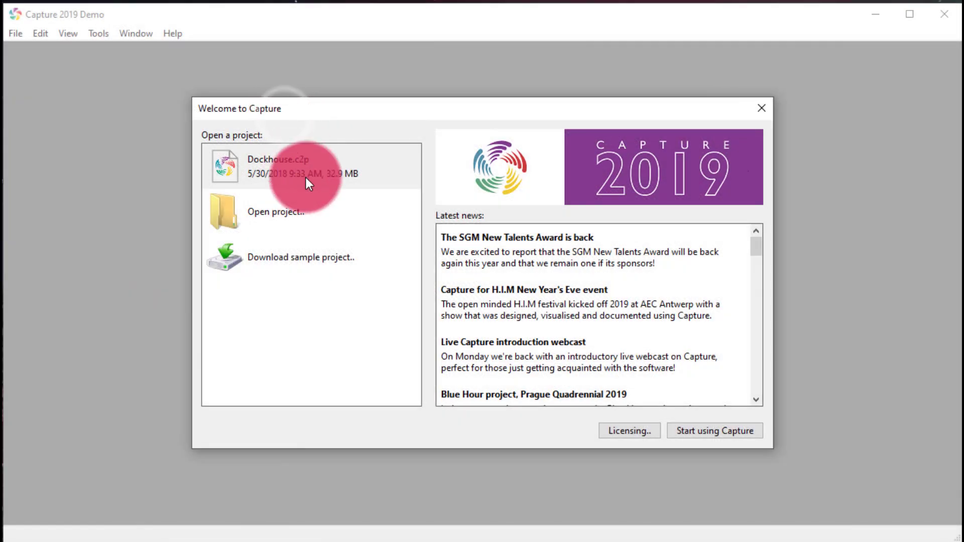
{"action": "left_click", "coordinate": [306, 177]}
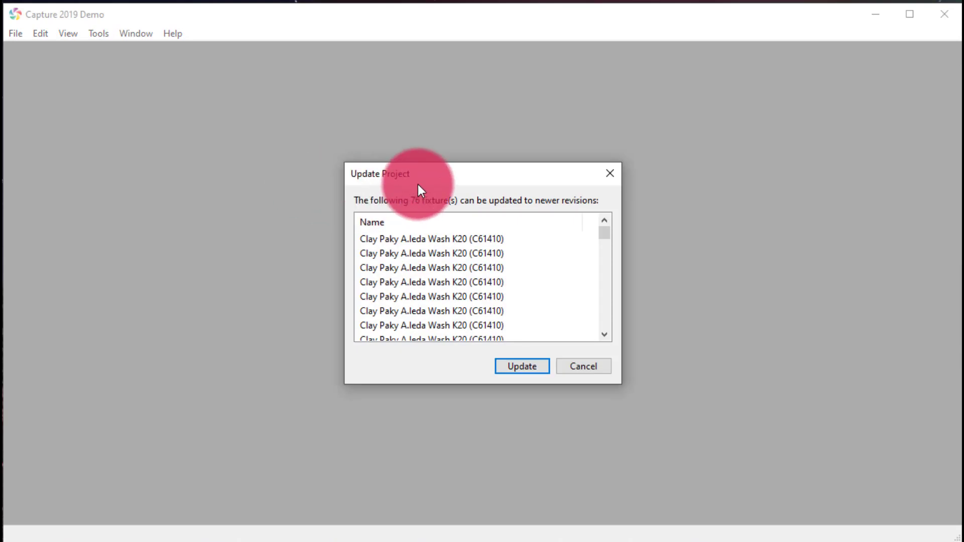
Accept the Dockhouse fixture and truss updates and show the Universes tab listing A–E.
{"action": "left_click", "coordinate": [521, 369]}
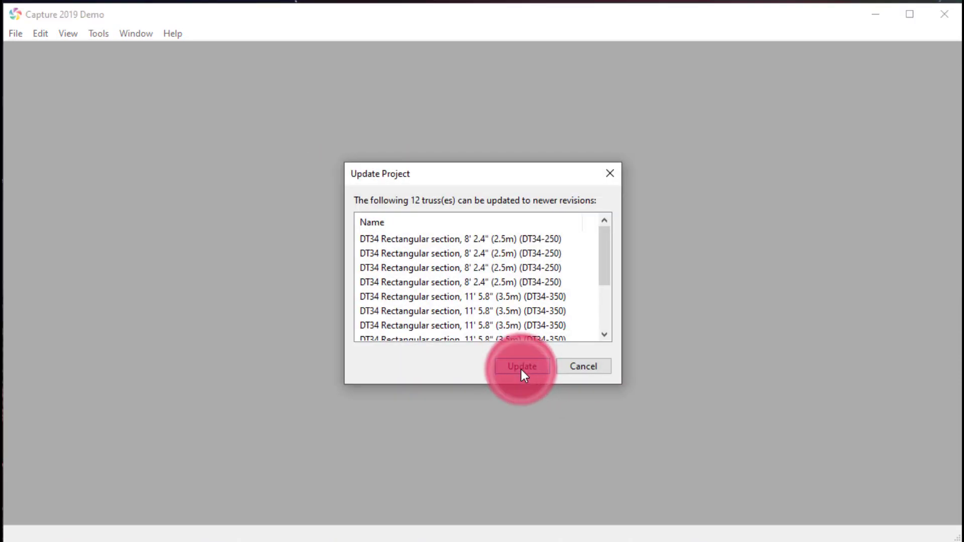
{"action": "left_click", "coordinate": [520, 370]}
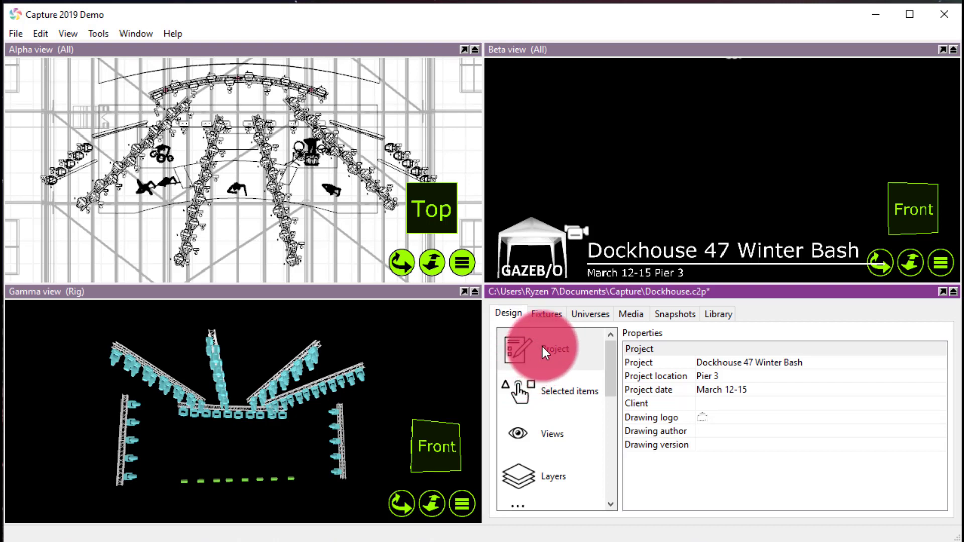
{"action": "left_click", "coordinate": [600, 319]}
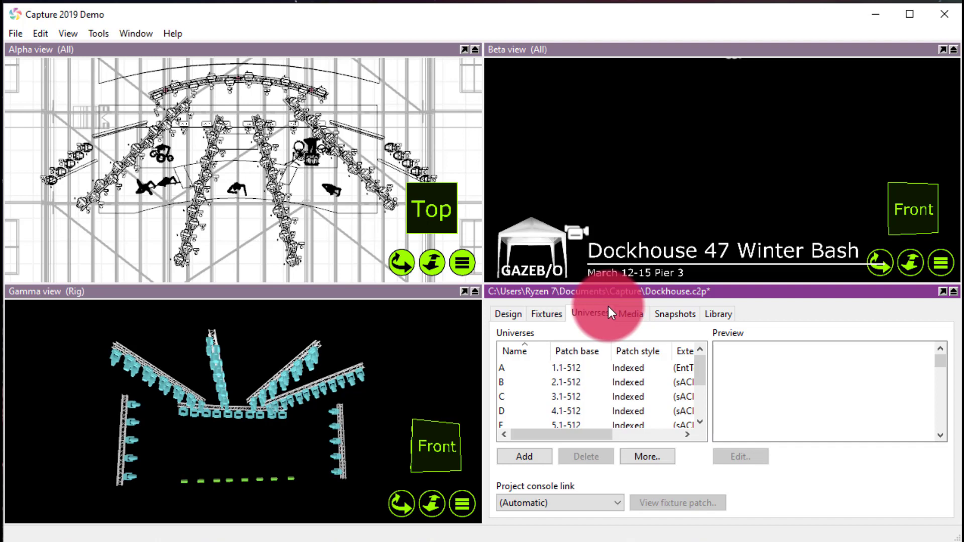
Map universe A to sACN Universe 1 so B–H follow on sACN 2–8, then restore the layout.
{"action": "left_click", "coordinate": [942, 293]}
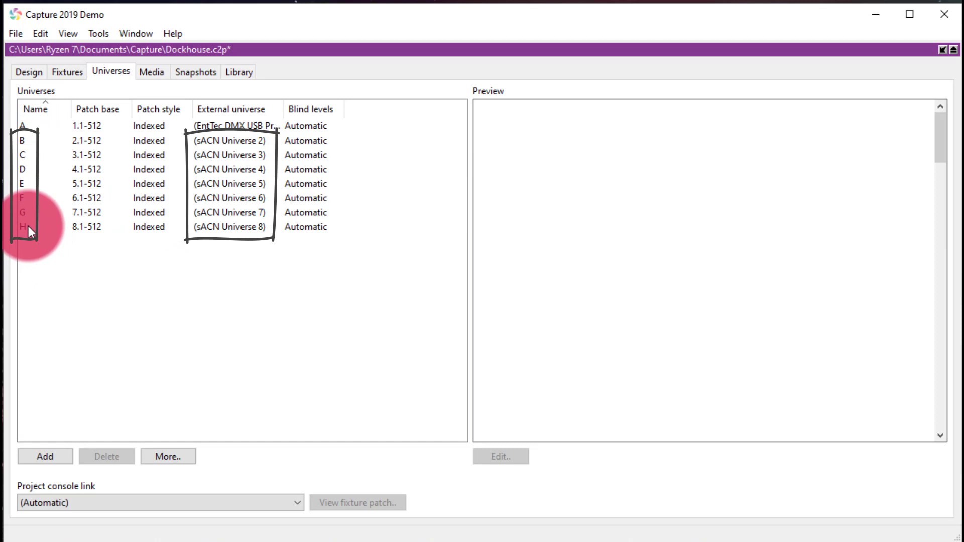
{"action": "left_click", "coordinate": [237, 129]}
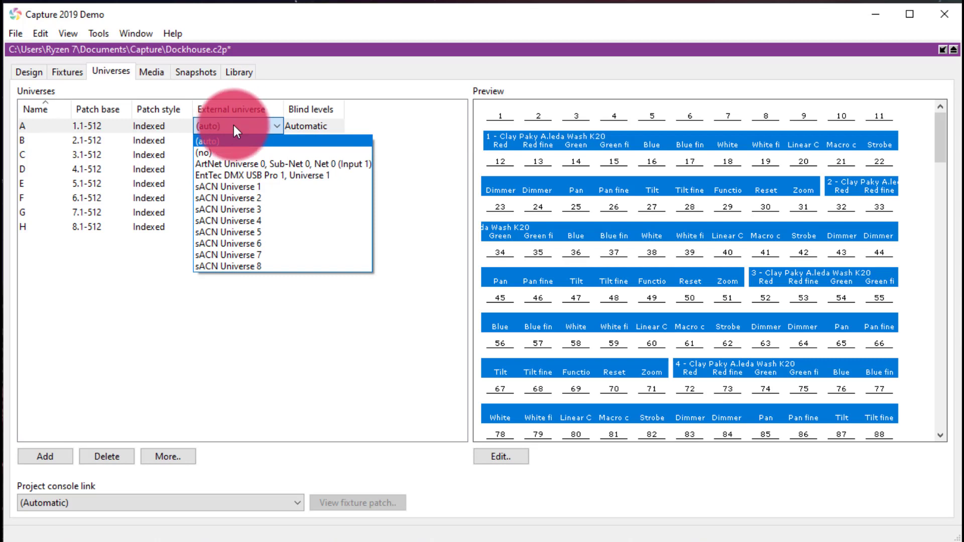
{"action": "left_click", "coordinate": [233, 125]}
{"action": "left_click", "coordinate": [234, 125]}
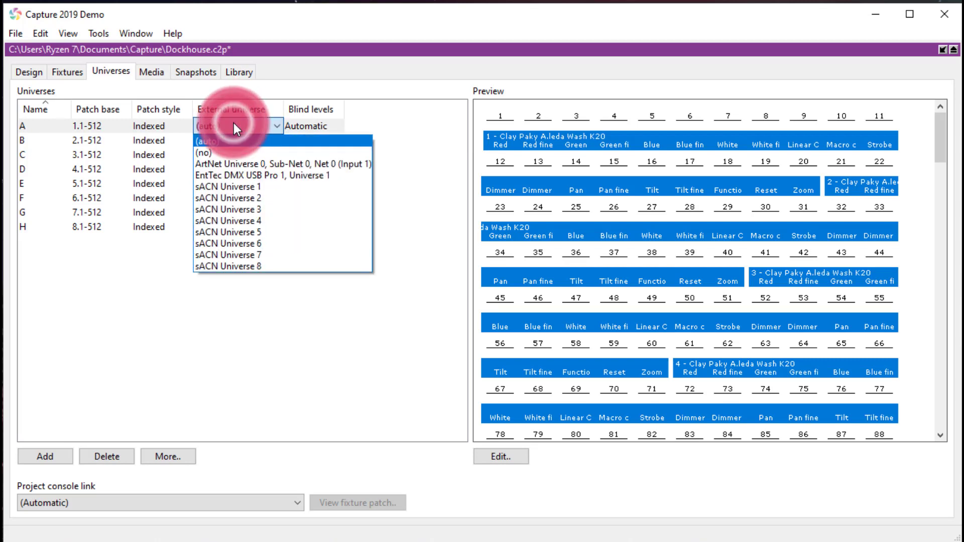
{"action": "left_click", "coordinate": [240, 186]}
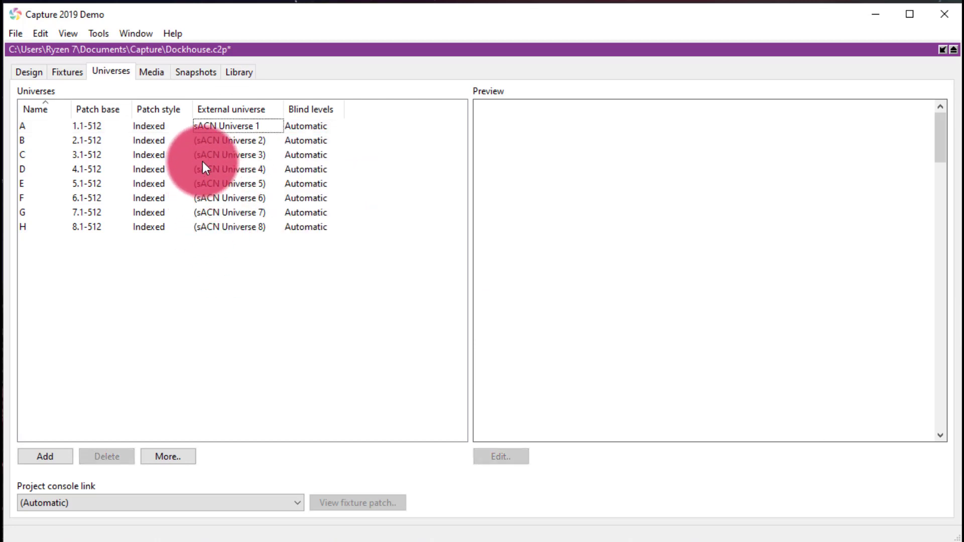
{"action": "left_click", "coordinate": [943, 52]}
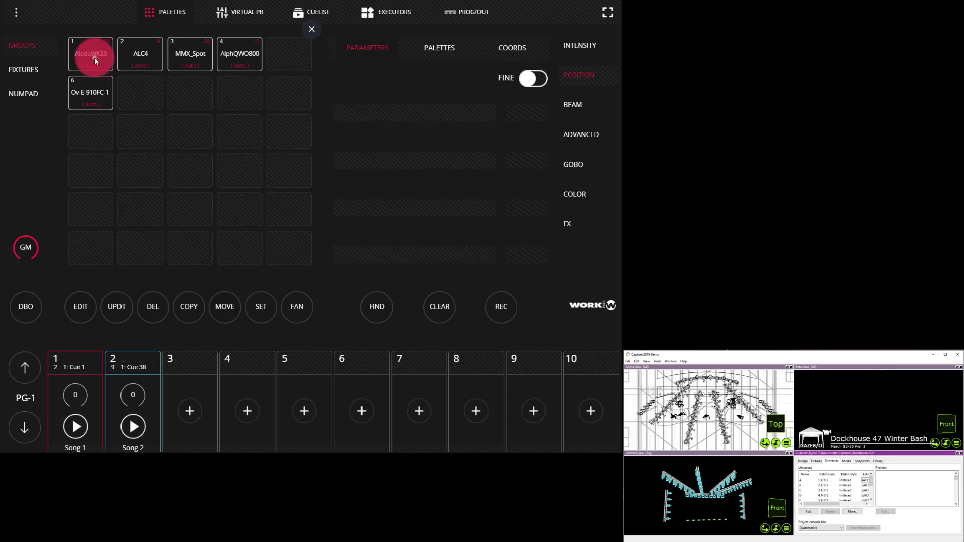
Locate the AledaWK20, ALC4, MMX_Spot, AlphQWO800 and Ov-E-910FC-1 groups, lighting their beams in Capture.
{"action": "left_click", "coordinate": [92, 54]}
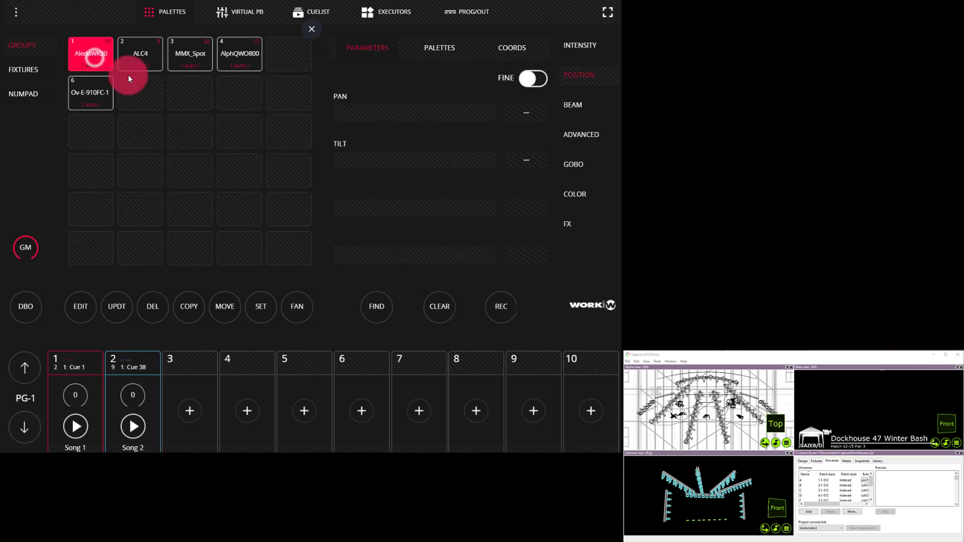
{"action": "left_click", "coordinate": [375, 301]}
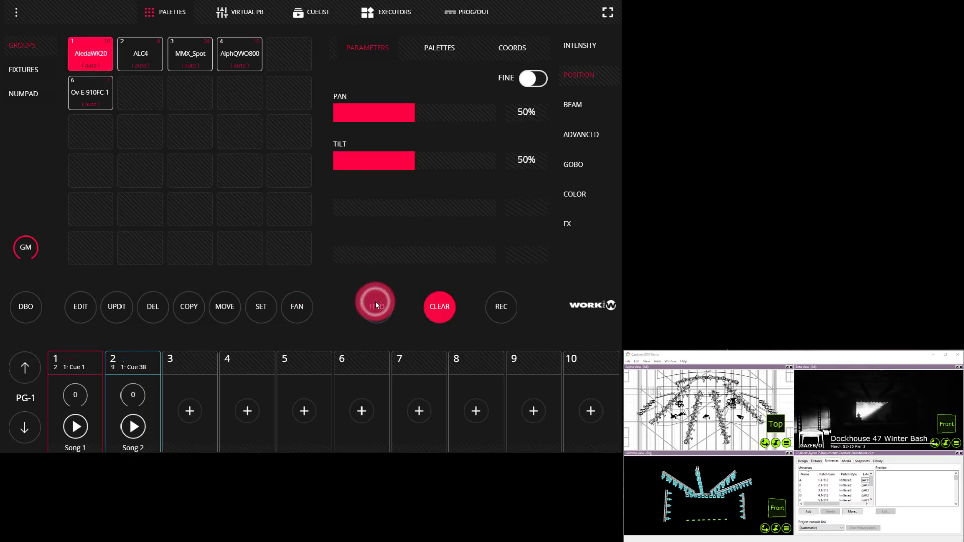
{"action": "left_click", "coordinate": [129, 69]}
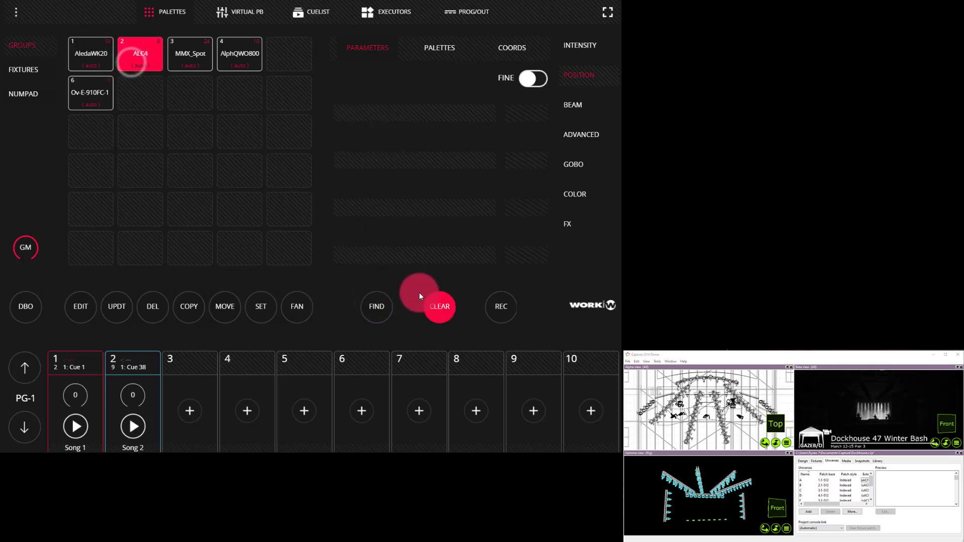
{"action": "left_click", "coordinate": [377, 307]}
{"action": "left_click", "coordinate": [189, 54]}
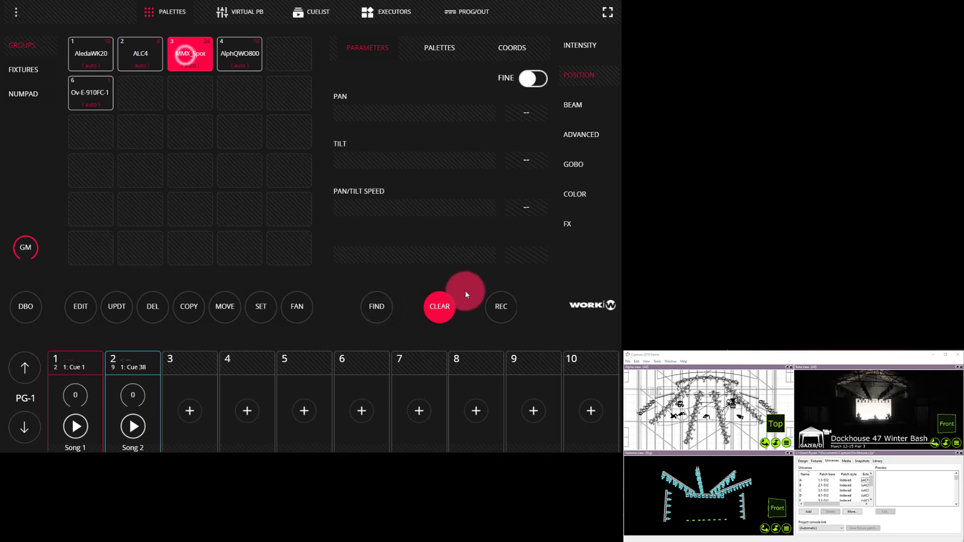
{"action": "left_click", "coordinate": [376, 309]}
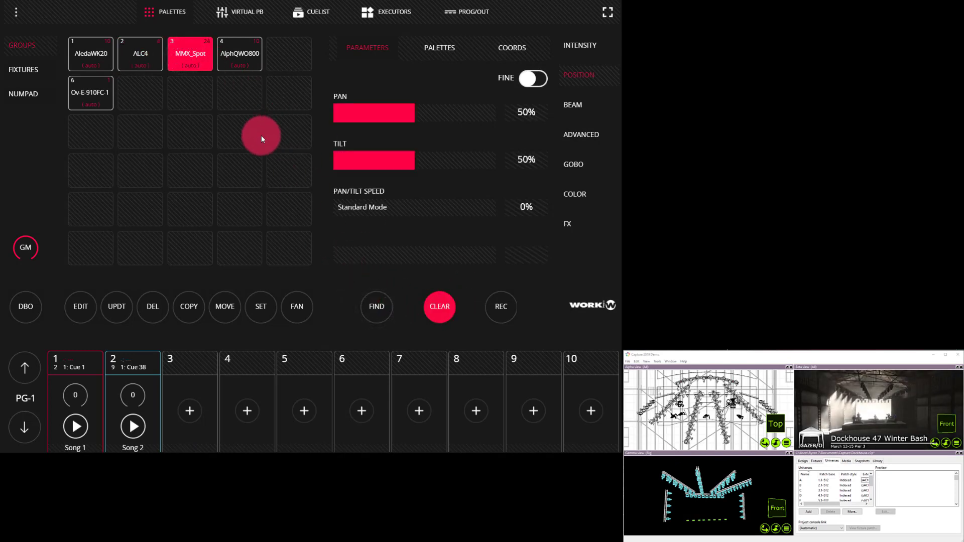
{"action": "left_click", "coordinate": [227, 60]}
{"action": "left_click", "coordinate": [377, 306]}
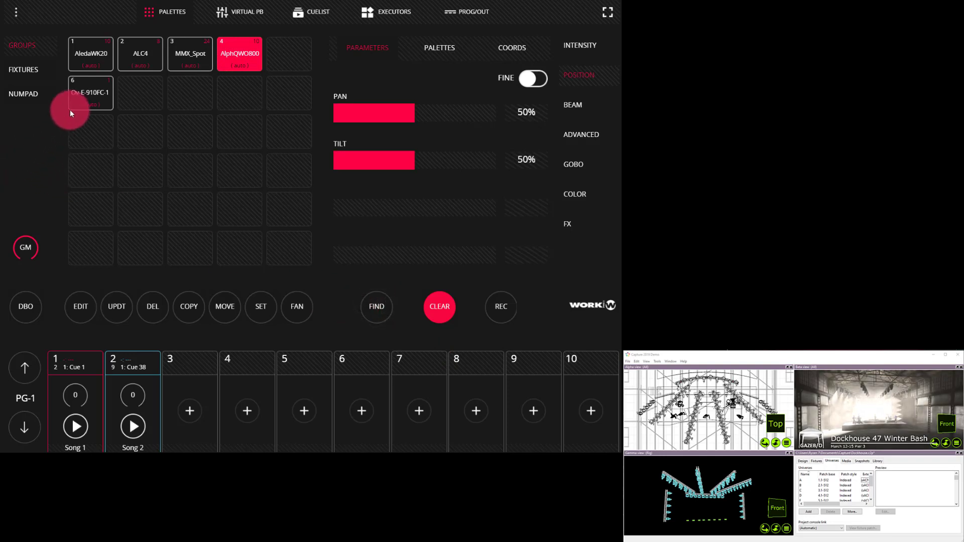
{"action": "left_click", "coordinate": [83, 102]}
{"action": "left_click", "coordinate": [380, 310]}
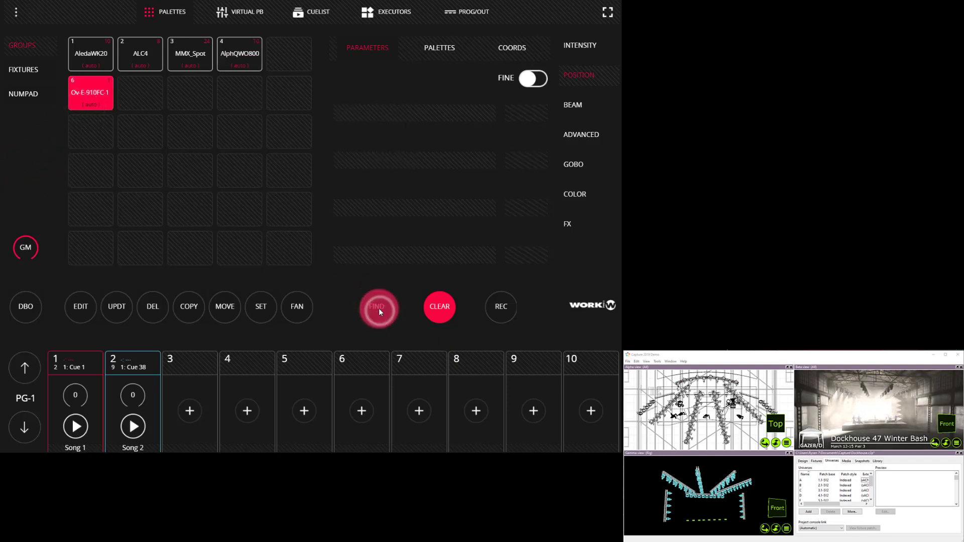
{"action": "left_click", "coordinate": [322, 231]}
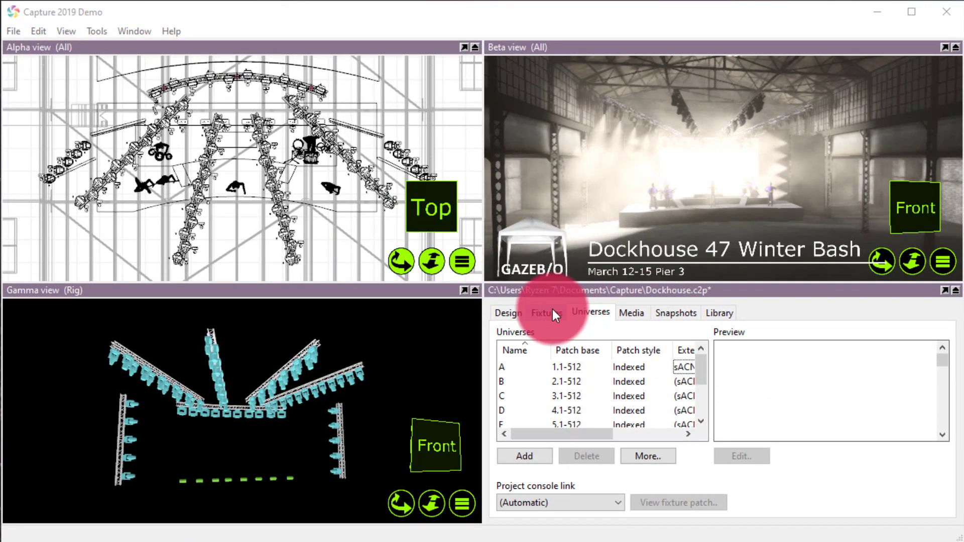
Maximise Capture's Universes panel and show the Dockhouse fixtures with their patch addresses.
{"action": "left_click", "coordinate": [944, 289]}
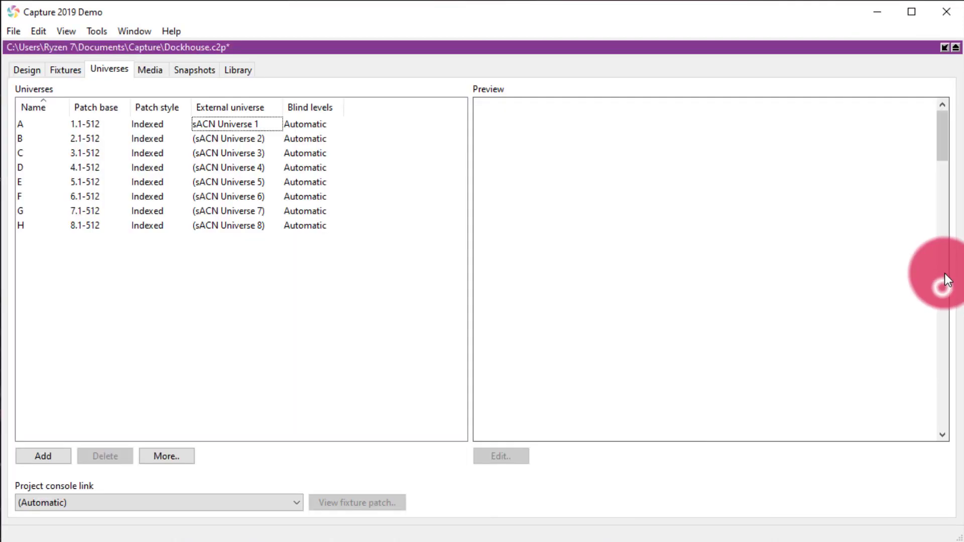
{"action": "left_click", "coordinate": [62, 71]}
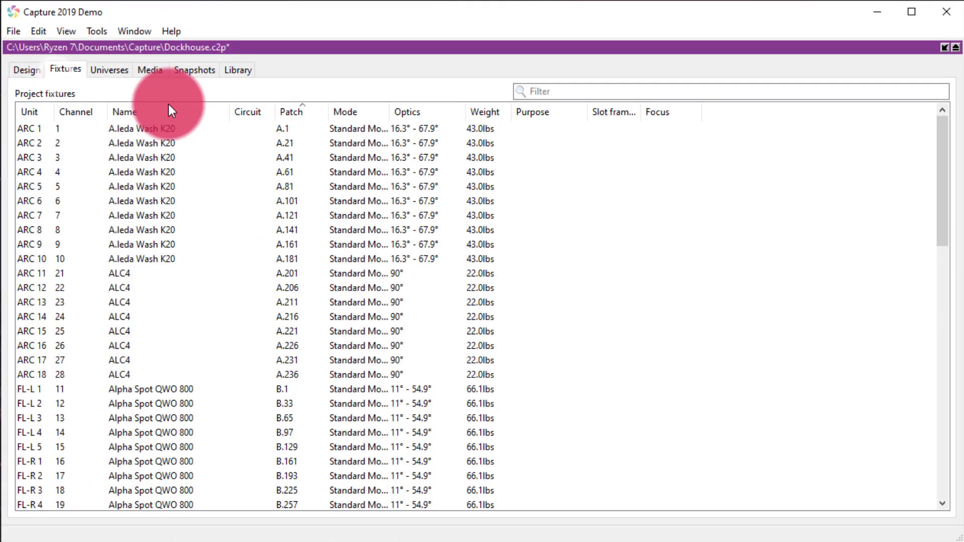
{"action": "scroll", "coordinate": [538, 197], "scroll_direction": "down", "scroll_amount": 15}
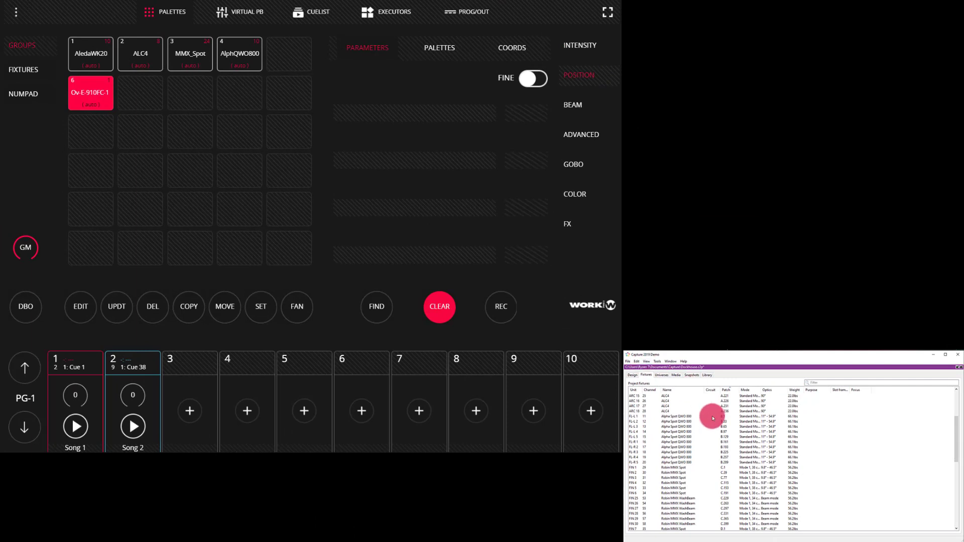
Show LightShark's PATCHED table with AledaWK20 fixtures 1–10 in universe 1.
{"action": "left_click", "coordinate": [18, 13]}
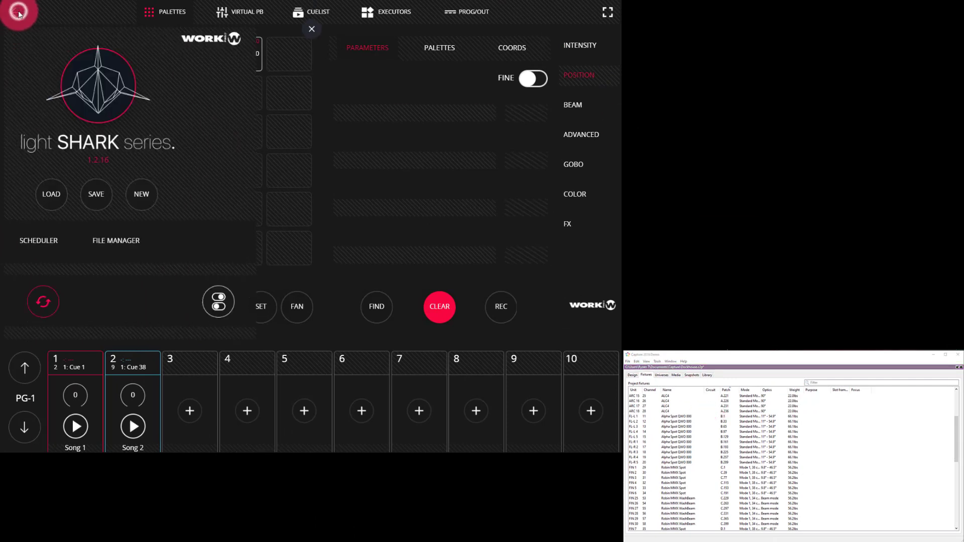
{"action": "left_click", "coordinate": [36, 243]}
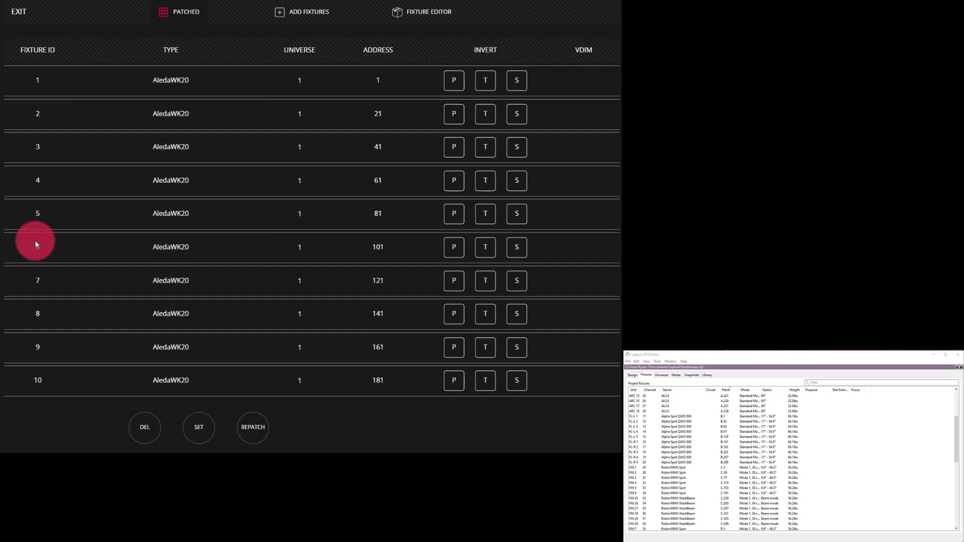
{"action": "left_click", "coordinate": [52, 239]}
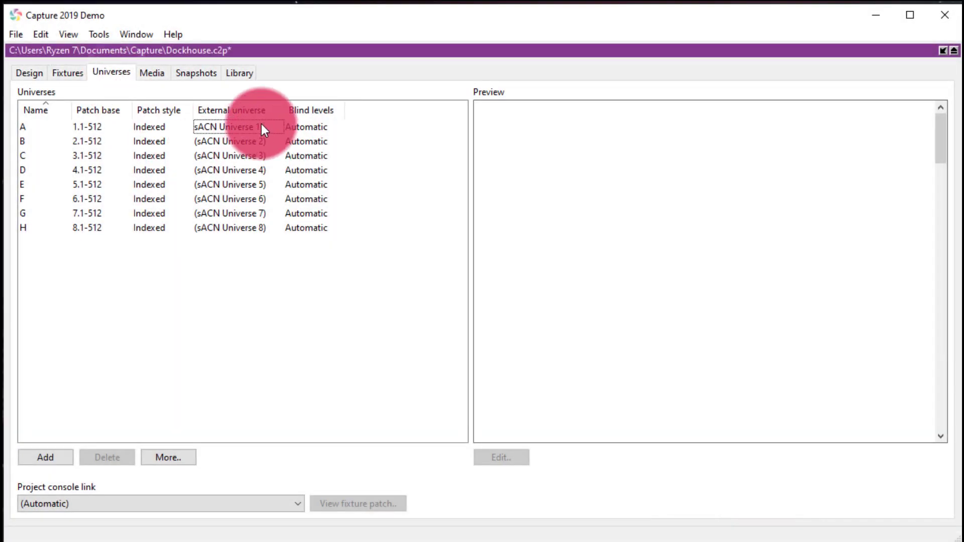
Preview the patches of universes A and B, then clear the selection.
{"action": "left_click", "coordinate": [261, 125]}
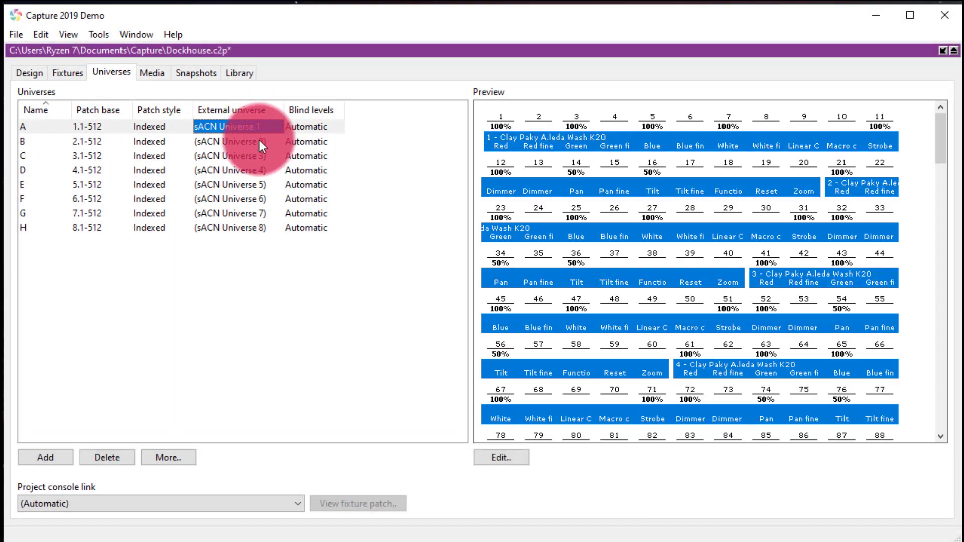
{"action": "left_click", "coordinate": [259, 140]}
{"action": "left_click", "coordinate": [248, 269]}
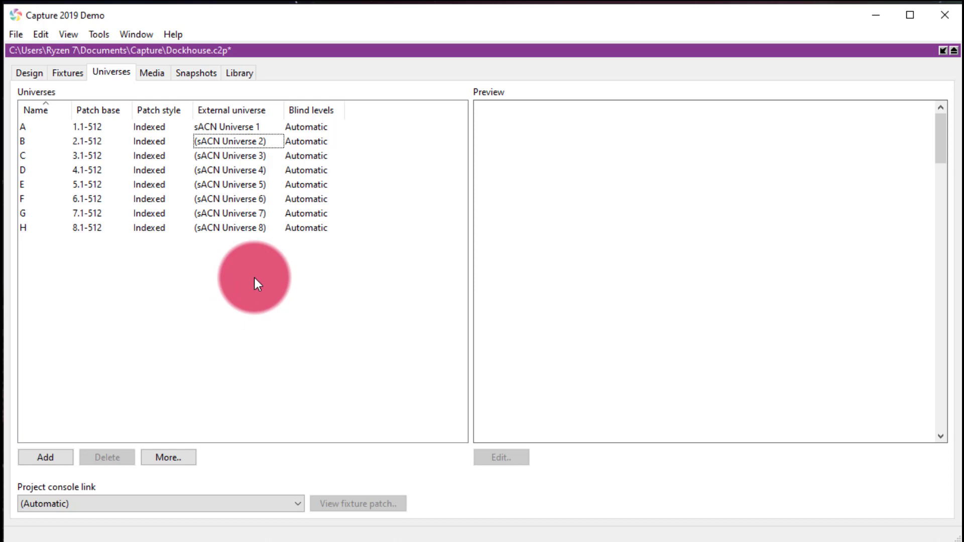
Open Capture's Connectivity options showing automatic network protocol IP settings.
{"action": "mouse_move", "coordinate": [254, 278]}
{"action": "left_mouse_down"}
{"action": "mouse_move", "coordinate": [185, 208]}
{"action": "mouse_move", "coordinate": [210, 287]}
{"action": "left_mouse_up"}
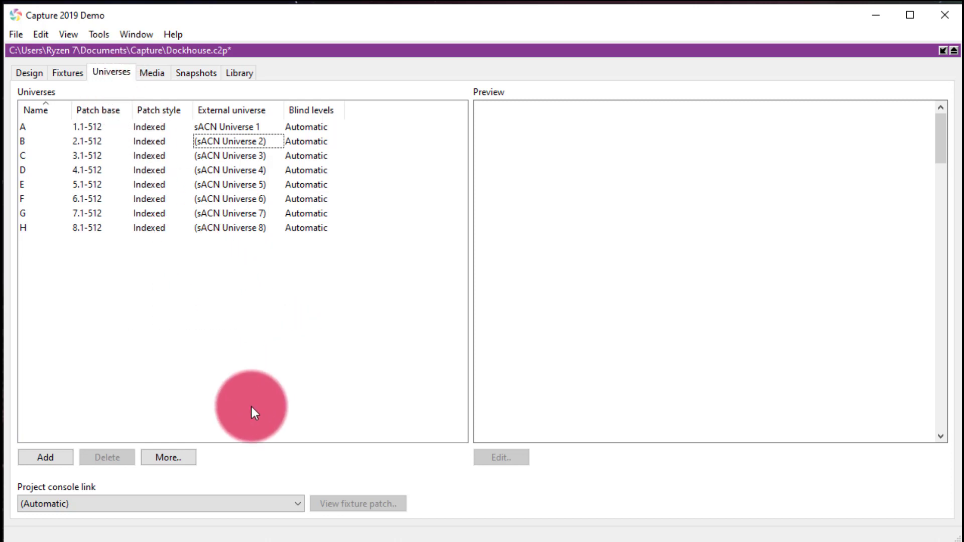
{"action": "left_click", "coordinate": [181, 458]}
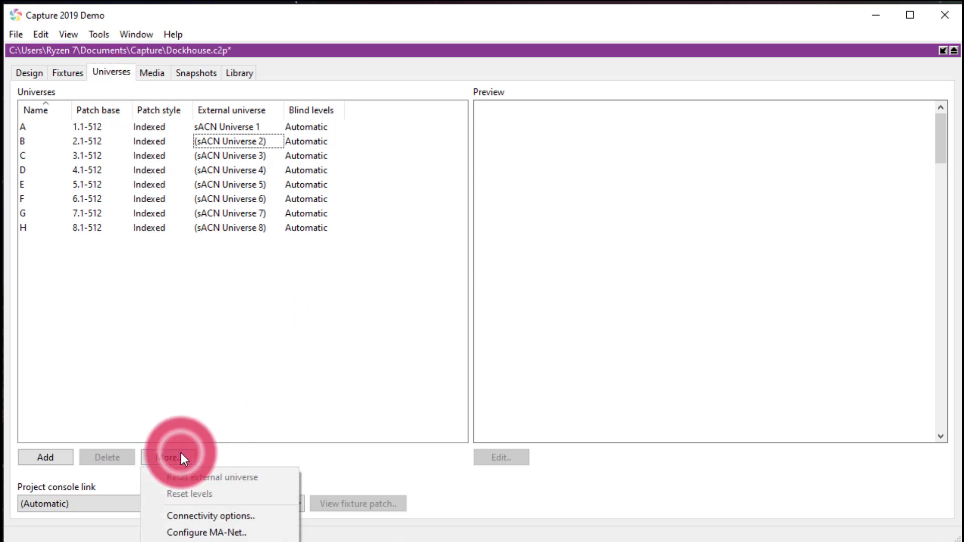
{"action": "left_click", "coordinate": [182, 516]}
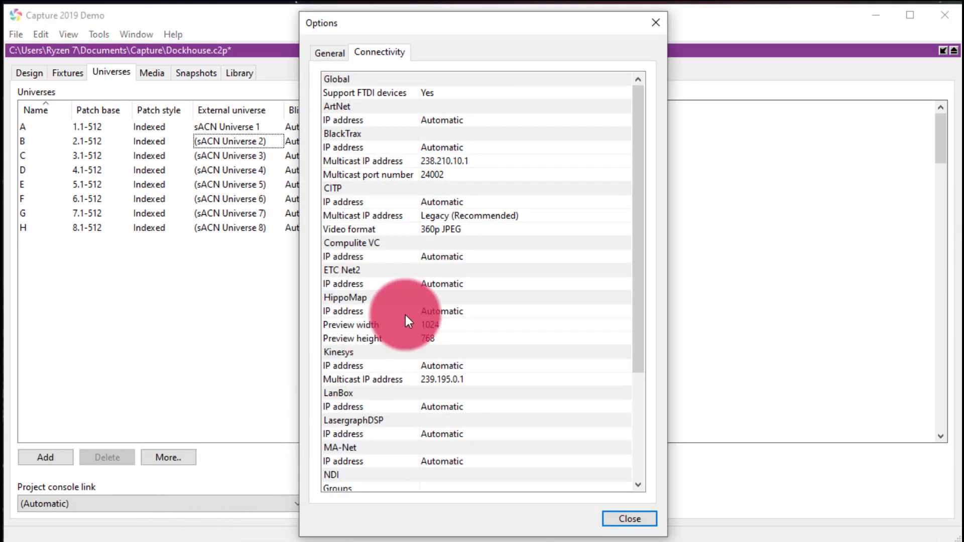